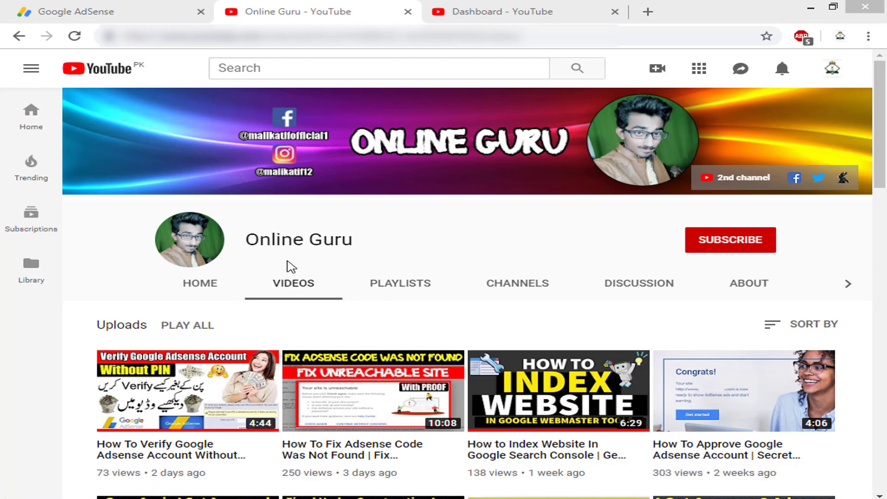
Subscribe to the Online Guru channel and browse its uploaded videos.
{"action": "left_click", "coordinate": [690, 241]}
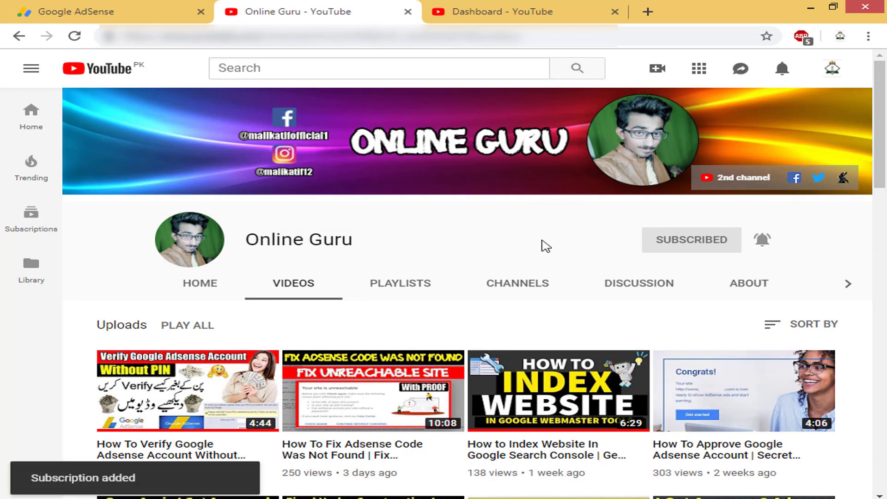
{"action": "scroll", "coordinate": [545, 245], "scroll_direction": "down", "scroll_amount": 2}
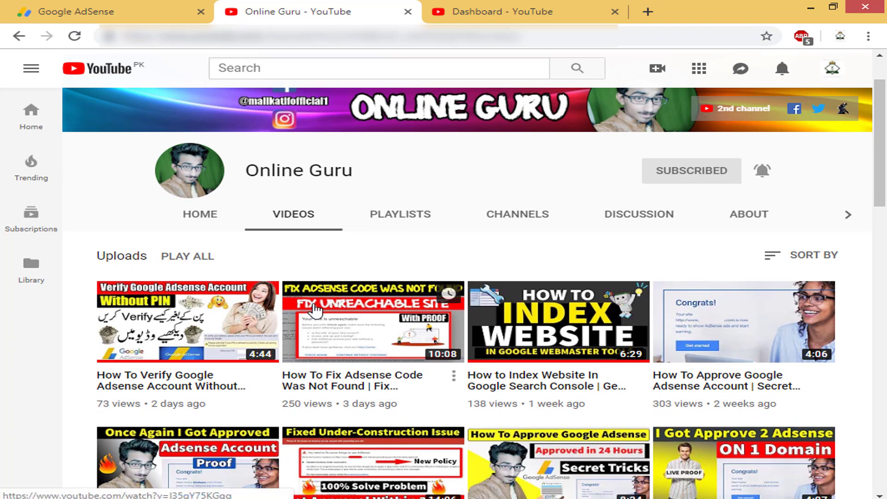
{"action": "scroll", "coordinate": [316, 311], "scroll_direction": "up", "scroll_amount": 2}
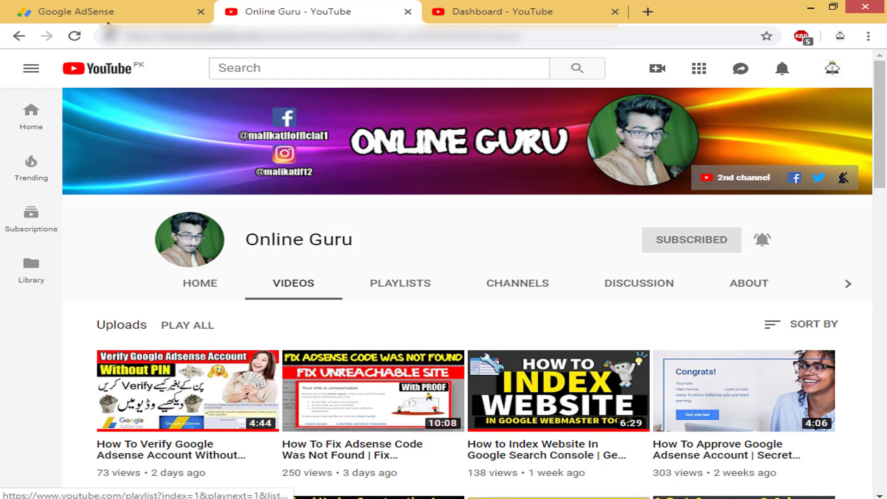
Switch to Google AdSense and open the payment methods management page from the payments overview.
{"action": "left_click", "coordinate": [92, 7]}
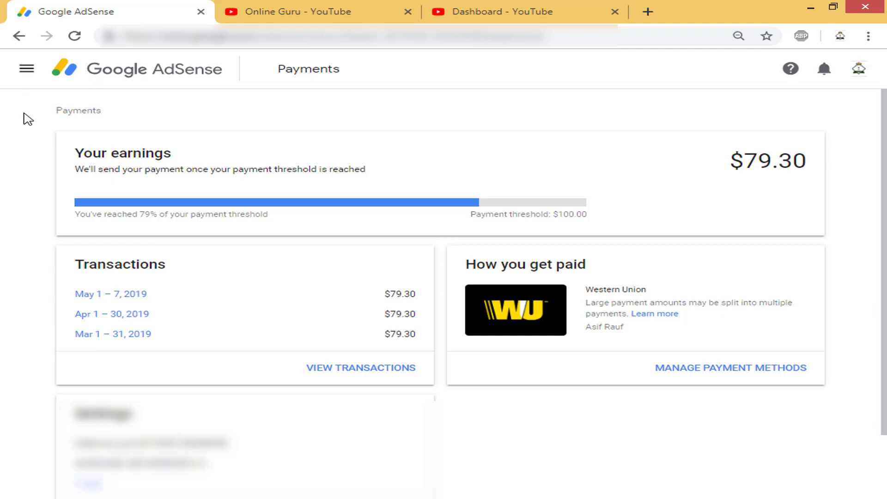
{"action": "left_click", "coordinate": [26, 74]}
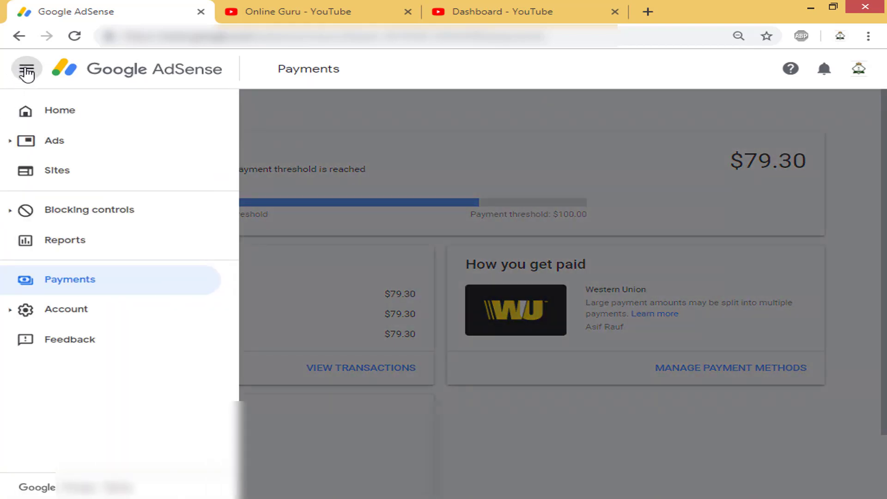
{"action": "left_click", "coordinate": [333, 278]}
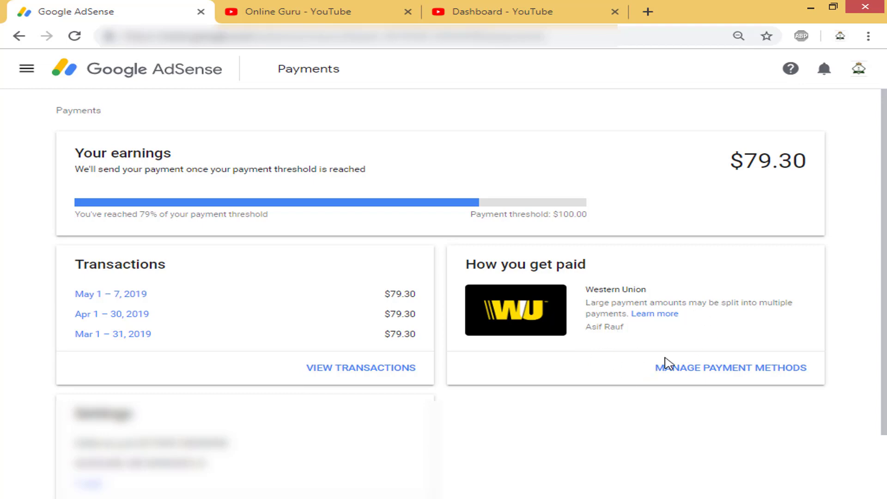
{"action": "left_click", "coordinate": [716, 369]}
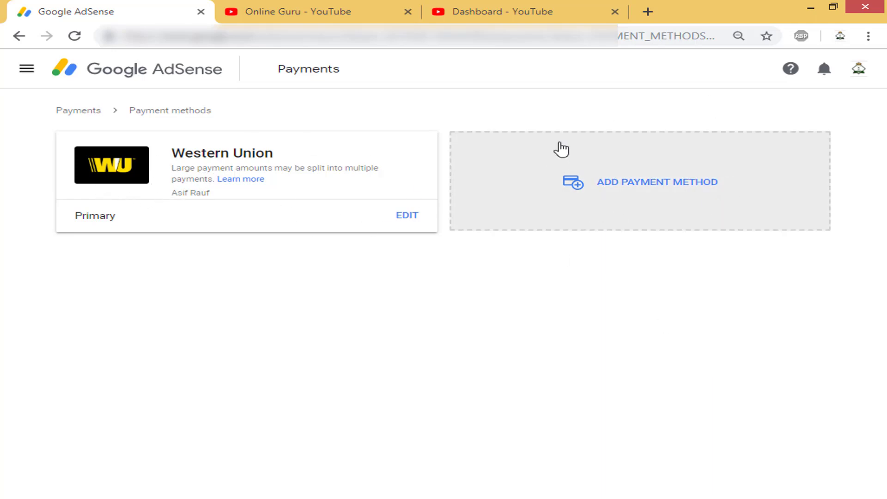
{"action": "left_click", "coordinate": [634, 186]}
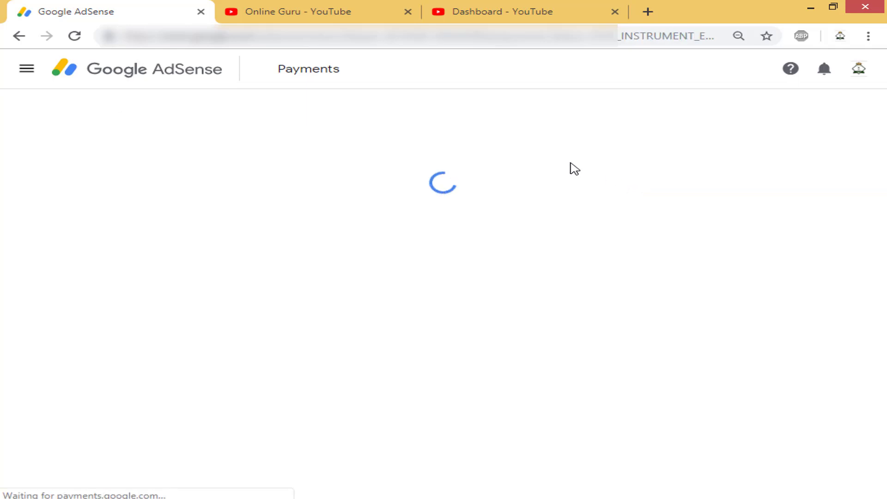
{"action": "left_click", "coordinate": [27, 39]}
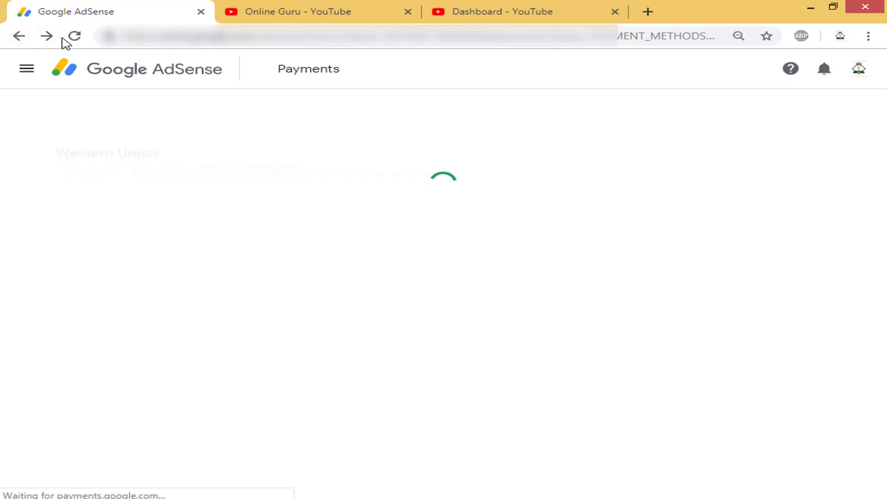
Examine the recipient name and government ID agreement of the Western Union payment method, closing it without updating.
{"action": "left_click", "coordinate": [404, 217]}
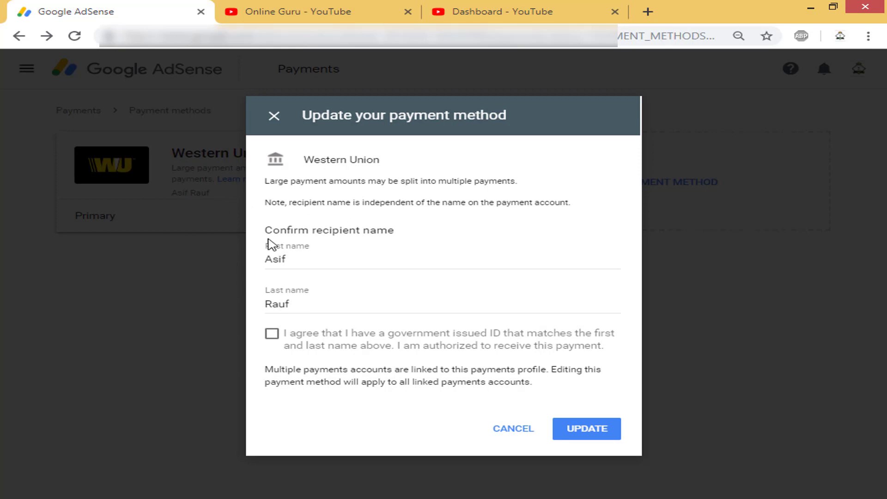
{"action": "left_click_drag", "start_coordinate": [263, 266], "coordinate": [287, 260]}
{"action": "left_click_drag", "start_coordinate": [297, 306], "coordinate": [255, 310]}
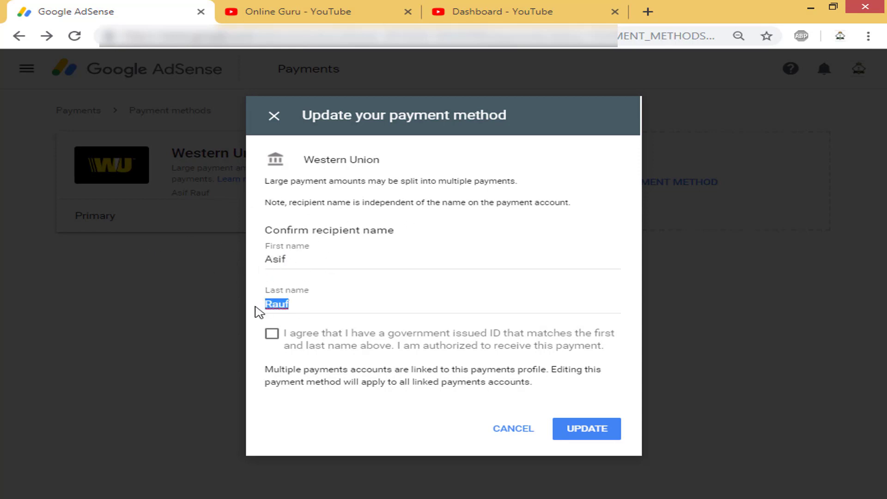
{"action": "left_click", "coordinate": [272, 335]}
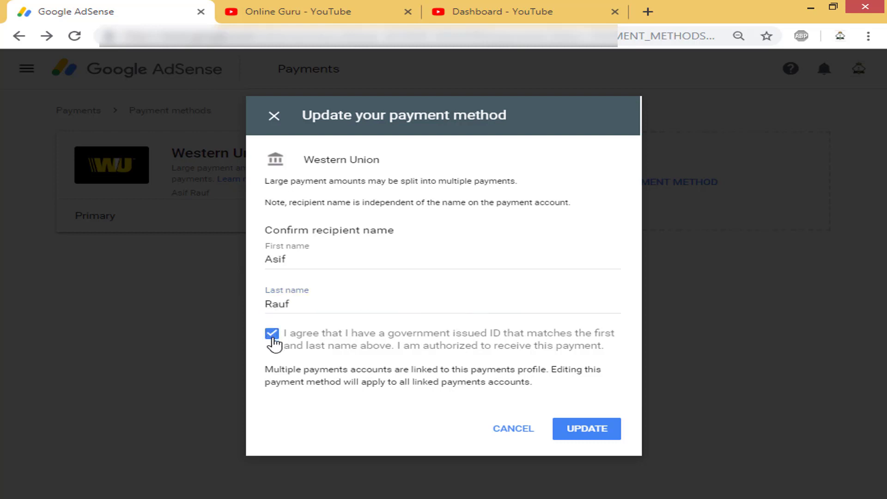
{"action": "left_click", "coordinate": [273, 337]}
{"action": "left_click", "coordinate": [511, 434]}
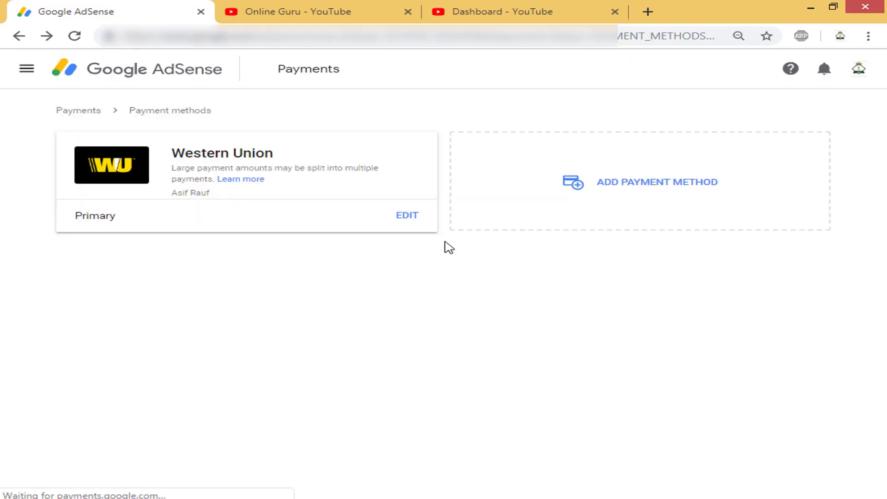
Start adding a payment method, choosing new wire transfer details to bring up the bank form.
{"action": "left_click", "coordinate": [628, 185]}
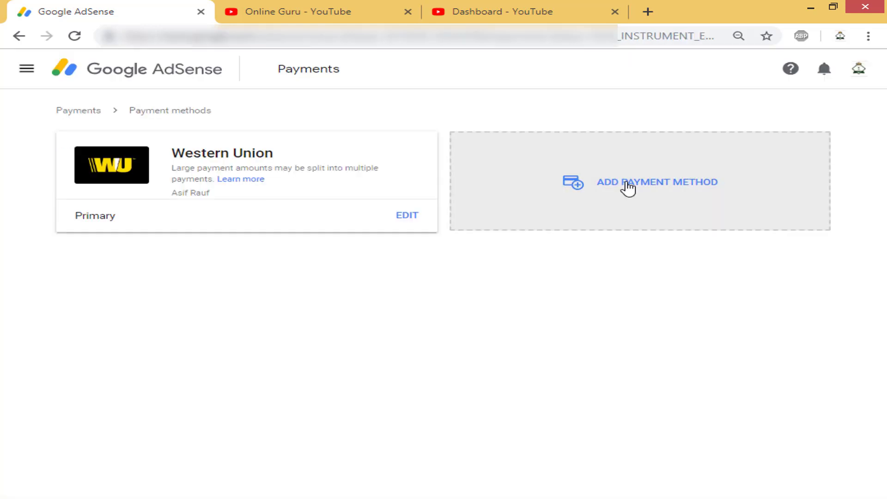
{"action": "left_click", "coordinate": [627, 183]}
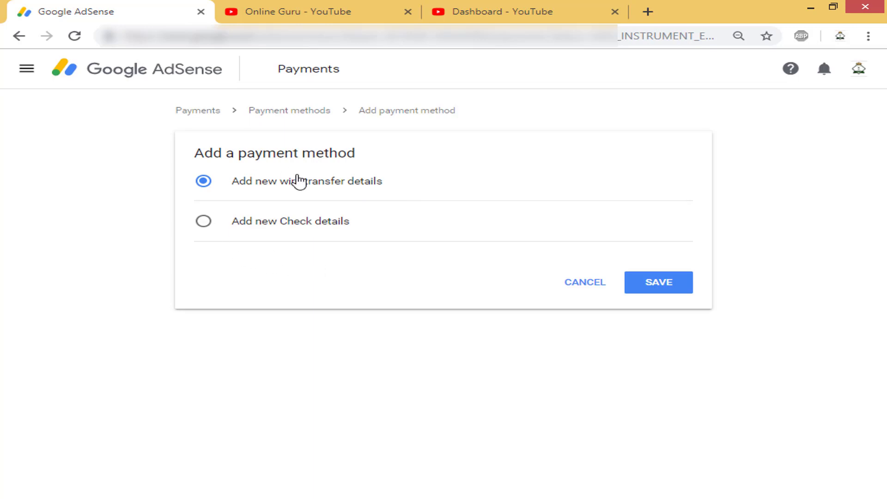
{"action": "left_click", "coordinate": [327, 189]}
{"action": "scroll", "coordinate": [327, 188], "scroll_direction": "down", "scroll_amount": 1}
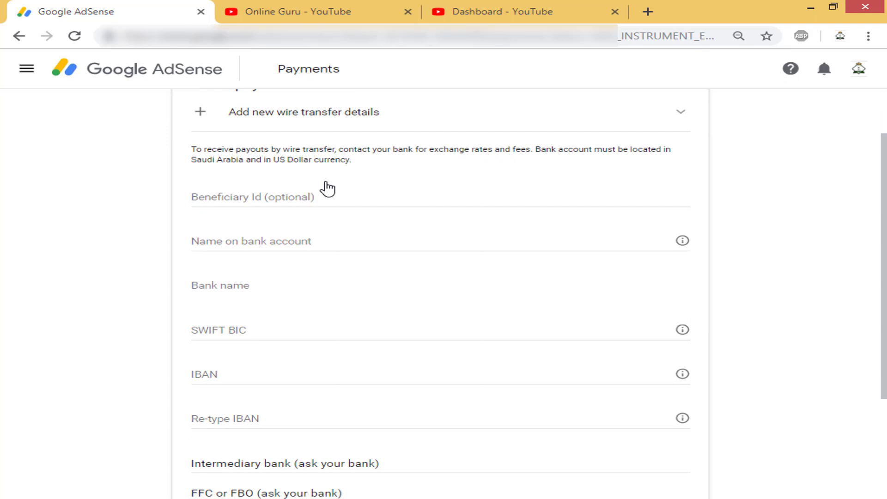
{"action": "scroll", "coordinate": [329, 192], "scroll_direction": "down", "scroll_amount": 1}
{"action": "scroll", "coordinate": [330, 198], "scroll_direction": "up", "scroll_amount": 1}
Examine the wire transfer form's name on bank account, bank name, SWIFT BIC and IBAN fields.
{"action": "left_click", "coordinate": [225, 246]}
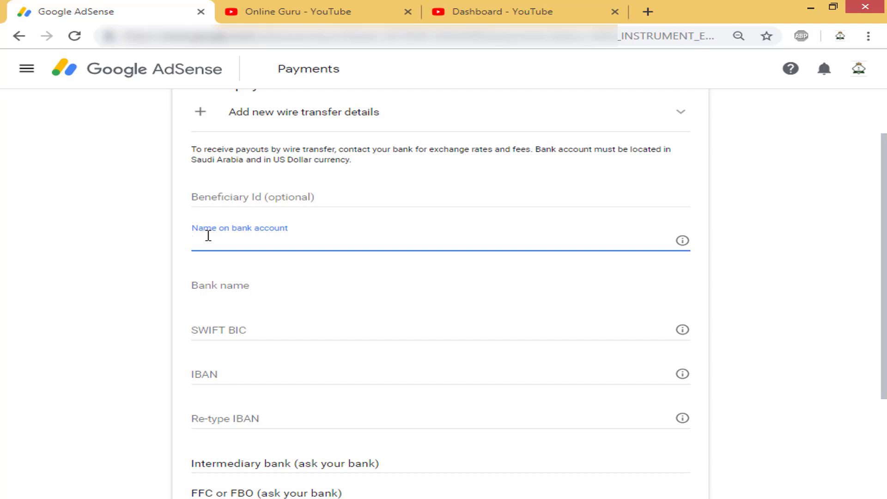
{"action": "left_click", "coordinate": [219, 285]}
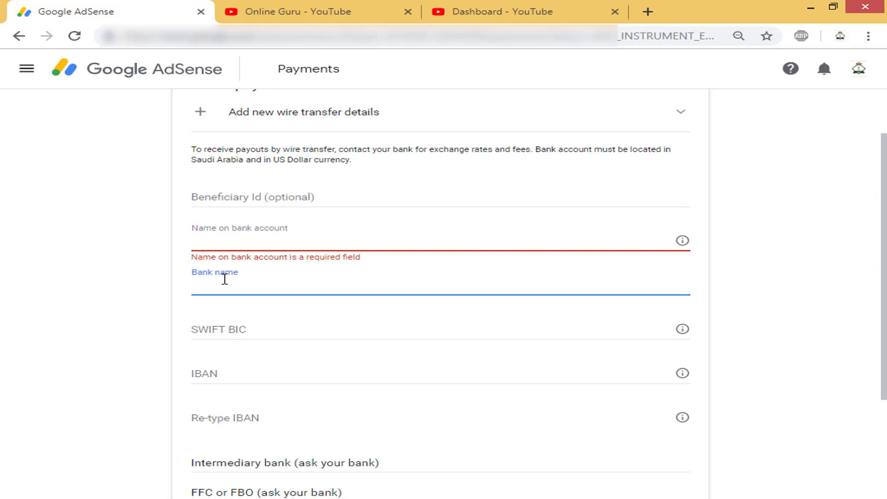
{"action": "left_click", "coordinate": [227, 328]}
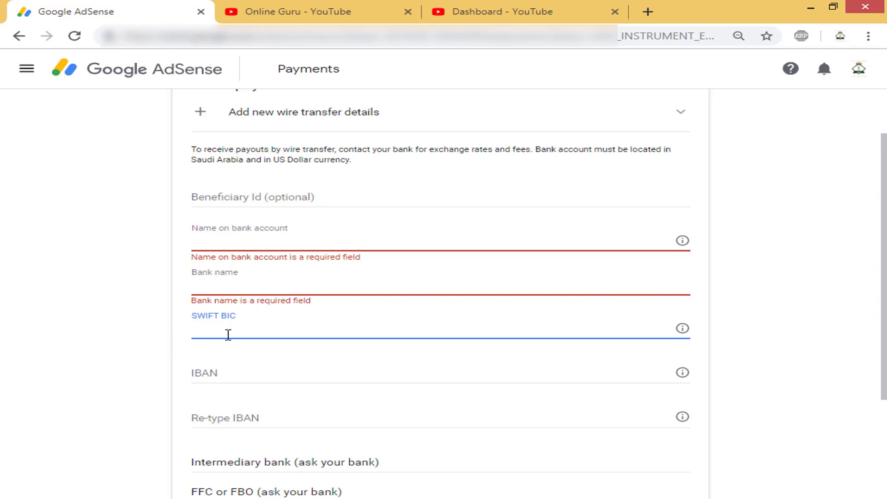
{"action": "left_click", "coordinate": [226, 370]}
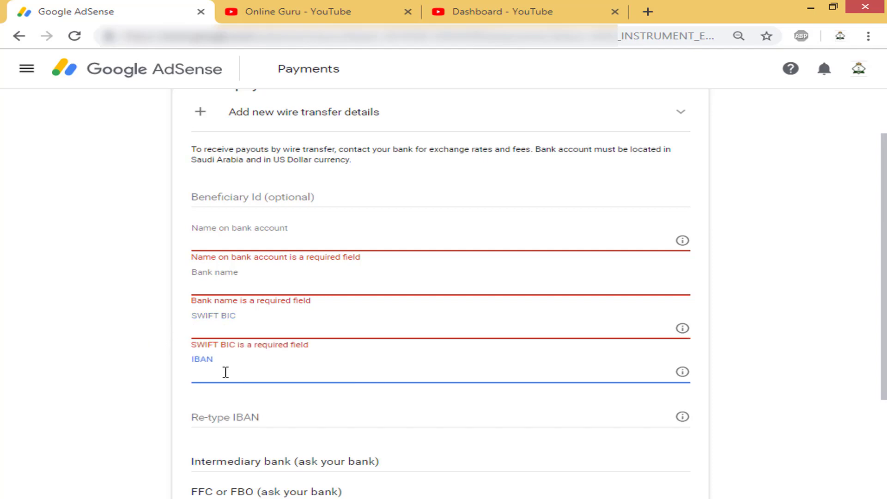
{"action": "left_click", "coordinate": [220, 322]}
{"action": "left_click", "coordinate": [216, 366]}
{"action": "left_click", "coordinate": [220, 325]}
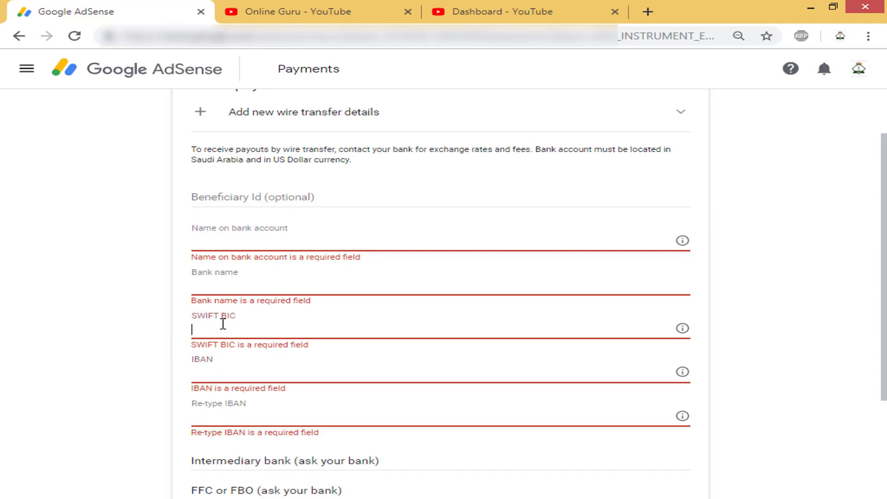
{"action": "left_click", "coordinate": [121, 340]}
{"action": "left_click", "coordinate": [215, 366]}
{"action": "left_click", "coordinate": [145, 354]}
{"action": "left_click", "coordinate": [214, 326]}
Try a sample number in the wire transfer form's IBAN field and clear it again.
{"action": "left_click", "coordinate": [217, 368]}
{"action": "type", "text": "234234"}
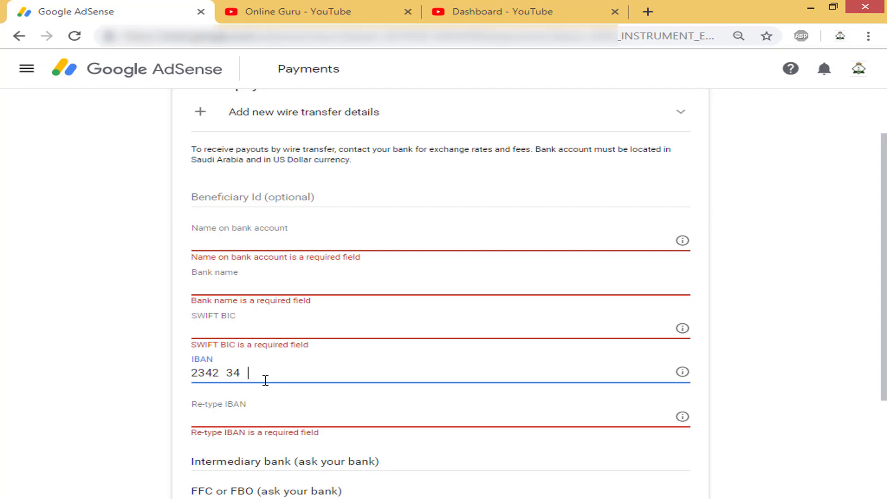
{"action": "key", "text": "BackSpace"}
{"action": "key", "text": "BackSpace"}
{"action": "key", "text": "BackSpace"}
{"action": "key", "text": "BackSpace"}
{"action": "key", "text": "BackSpace"}
{"action": "key", "text": "BackSpace"}
{"action": "left_click", "coordinate": [229, 337]}
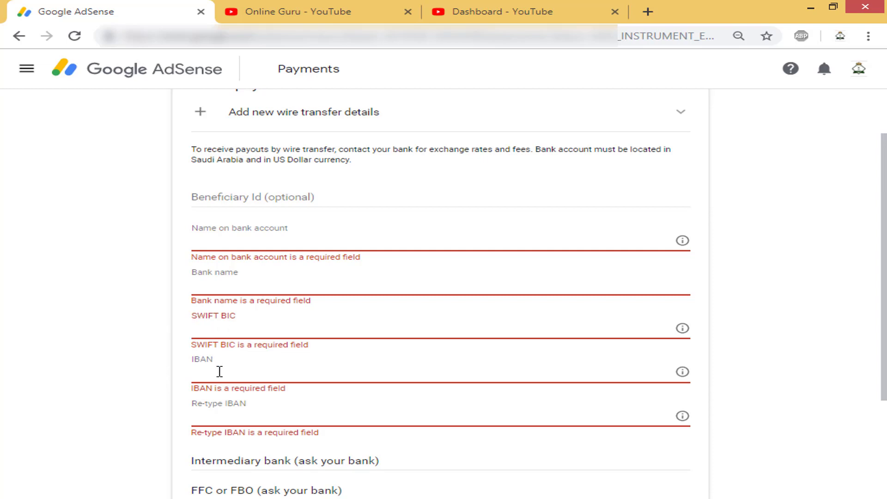
Copy the form's SWIFT BIC label into a new browser tab as a search term, shortened to "SWIFT".
{"action": "left_click_drag", "start_coordinate": [191, 316], "coordinate": [235, 313]}
{"action": "key", "text": "ctrl+c"}
{"action": "left_click", "coordinate": [648, 13]}
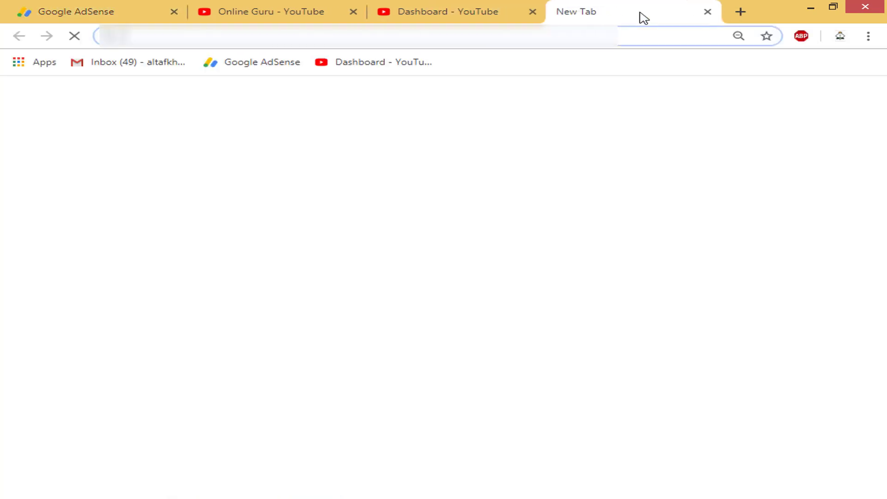
{"action": "key", "text": "ctrl+v"}
{"action": "key", "text": "BackSpace"}
{"action": "key", "text": "BackSpace"}
{"action": "key", "text": "BackSpace"}
{"action": "key", "text": "BackSpace"}
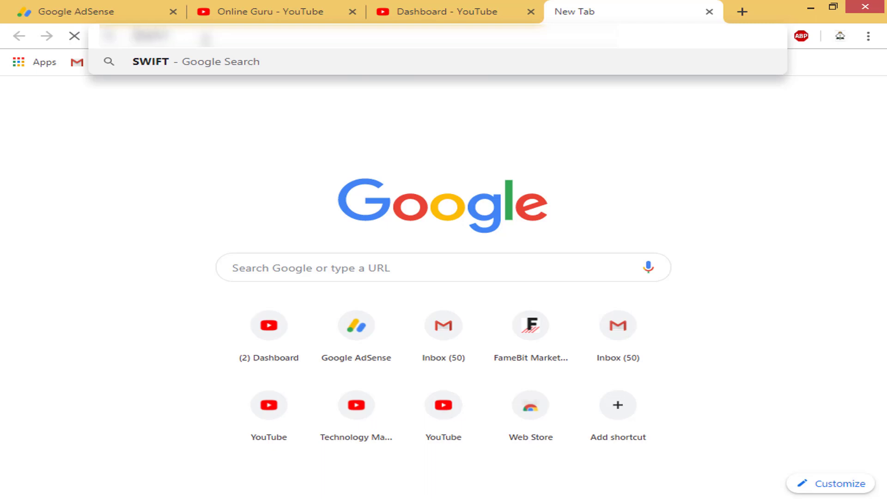
Complete the search term and run a Google search for "nation bank on pakistan SWIFT code".
{"action": "key", "text": "Home"}
{"action": "type", "text": "nation o"}
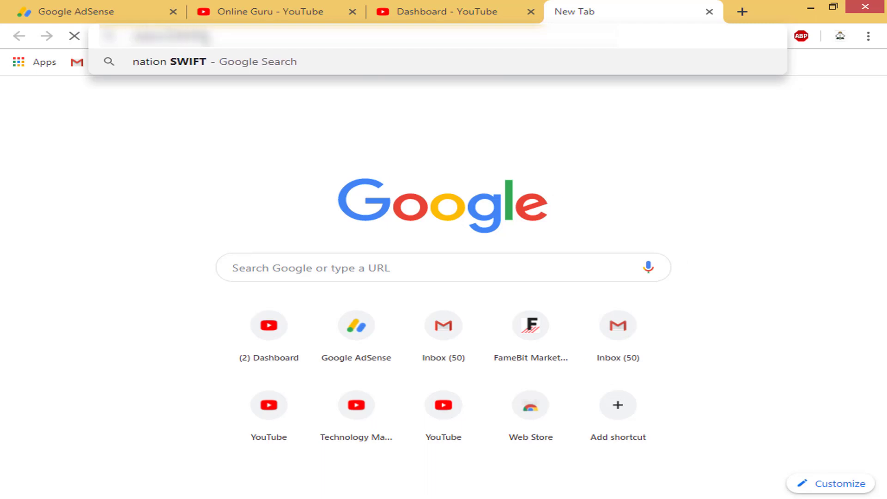
{"action": "key", "text": "BackSpace"}
{"action": "type", "text": "\\bank"}
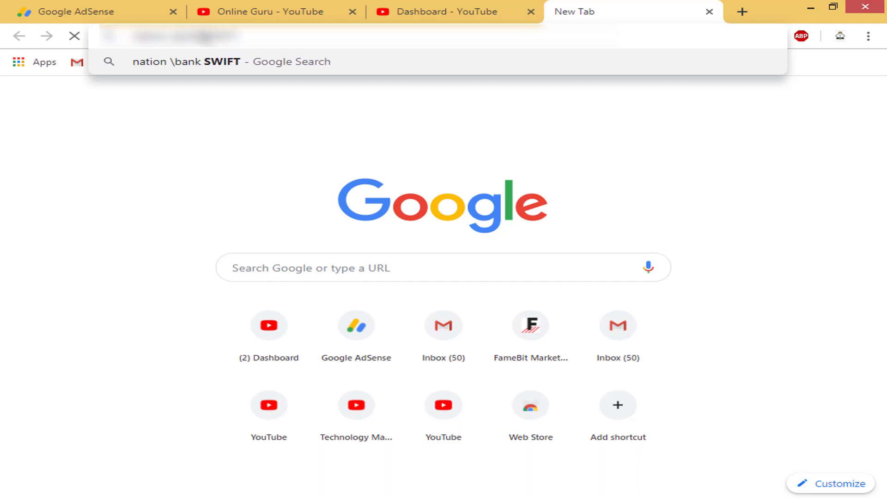
{"action": "type", "text": " on pa"}
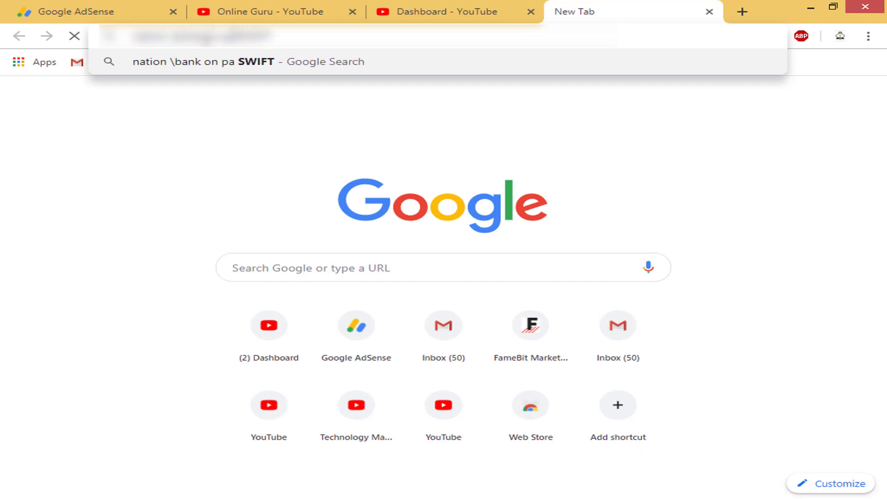
{"action": "type", "text": "kistanm"}
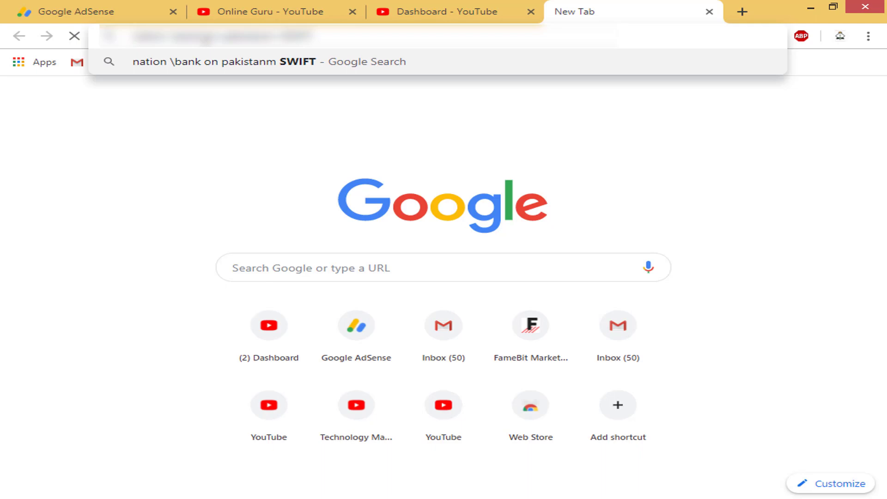
{"action": "key", "text": "BackSpace"}
{"action": "left_click", "coordinate": [176, 35]}
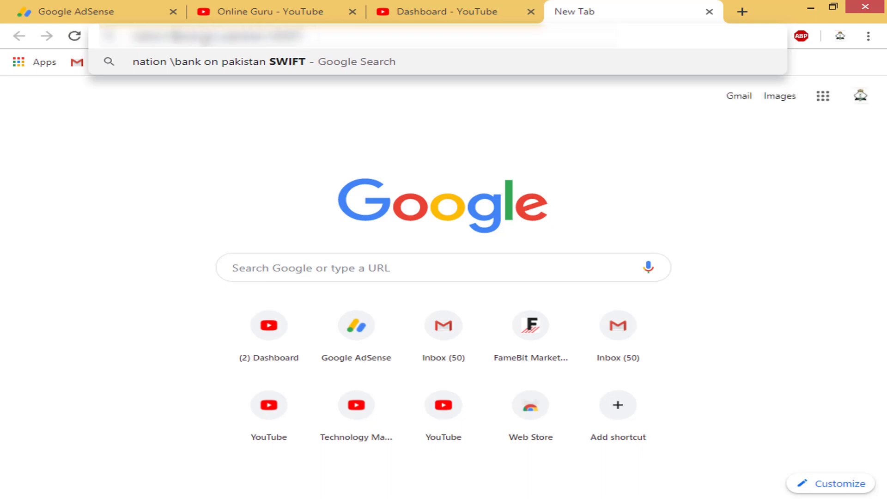
{"action": "key", "text": "BackSpace"}
{"action": "key", "text": "Right"}
{"action": "key", "text": "Right"}
{"action": "key", "text": "Right"}
{"action": "key", "text": "Right"}
{"action": "key", "text": "Right"}
{"action": "key", "text": "Right"}
{"action": "key", "text": "Right"}
{"action": "key", "text": "Right"}
{"action": "key", "text": "Right"}
{"action": "key", "text": "Right"}
{"action": "key", "text": "Right"}
{"action": "key", "text": "Right"}
{"action": "key", "text": "Right"}
{"action": "key", "text": "Right"}
{"action": "key", "text": "Right"}
{"action": "key", "text": "Right"}
{"action": "key", "text": "Right"}
{"action": "key", "text": "Right"}
{"action": "key", "text": "Right"}
{"action": "key", "text": "Right"}
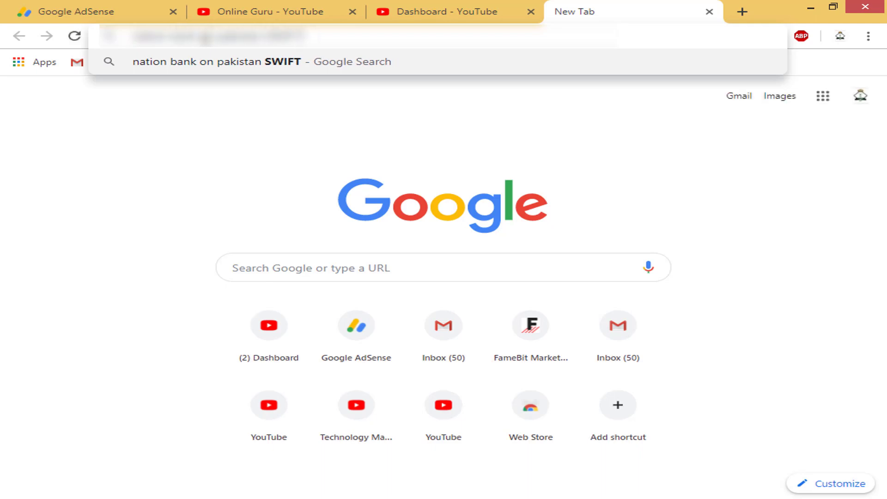
{"action": "type", "text": "code"}
{"action": "key", "text": "Return"}
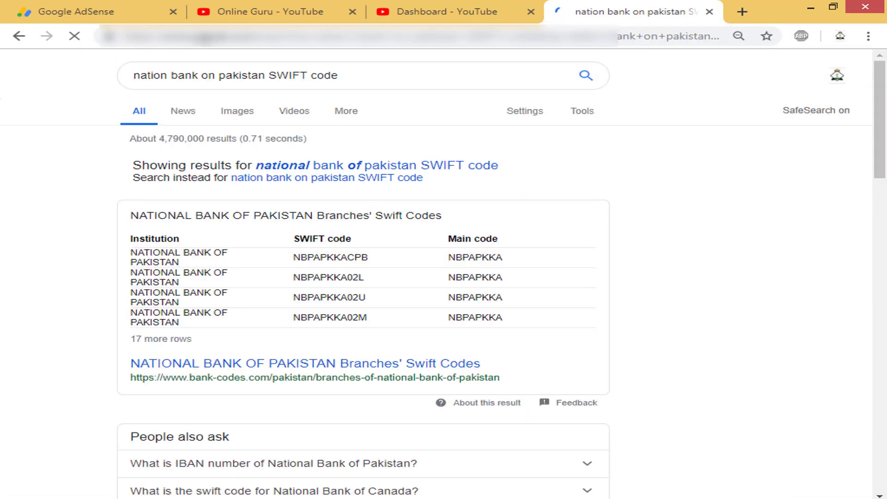
Open the bank-codes.com page of National Bank of Pakistan branch SWIFT codes and look through its table.
{"action": "left_click", "coordinate": [420, 167]}
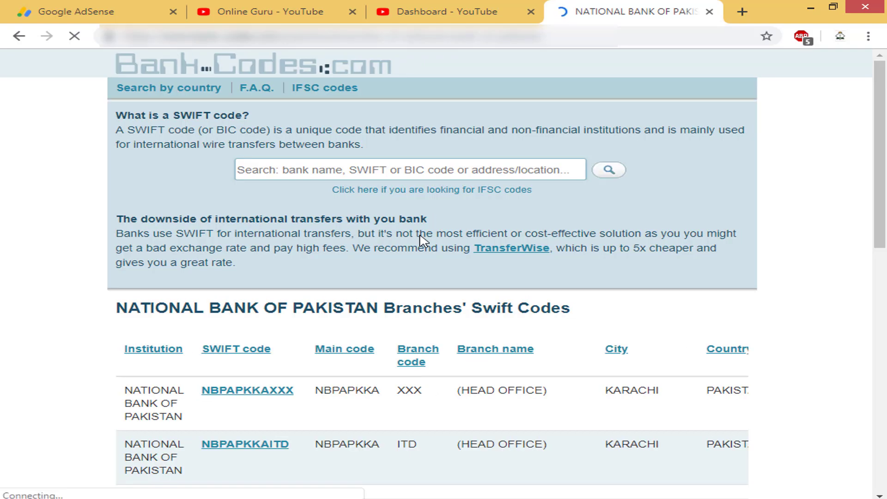
{"action": "scroll", "coordinate": [421, 238], "scroll_direction": "down", "scroll_amount": 5}
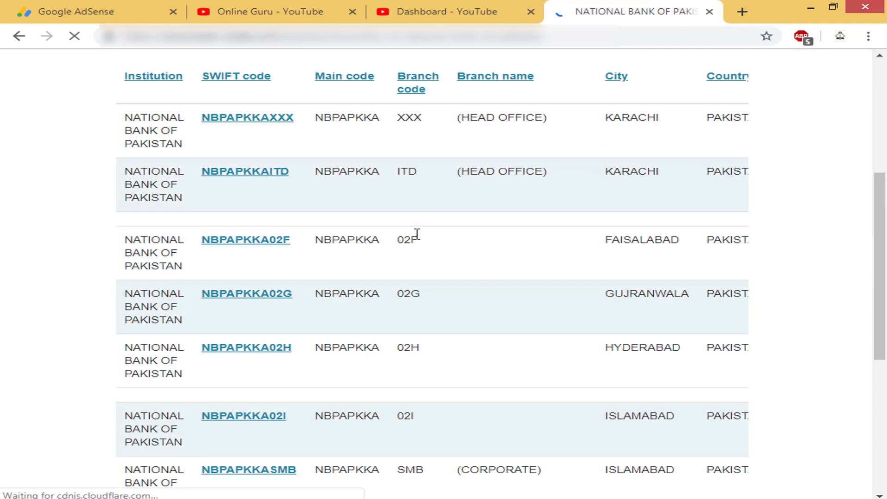
{"action": "scroll", "coordinate": [419, 238], "scroll_direction": "up", "scroll_amount": 2}
{"action": "scroll", "coordinate": [417, 237], "scroll_direction": "up", "scroll_amount": 5}
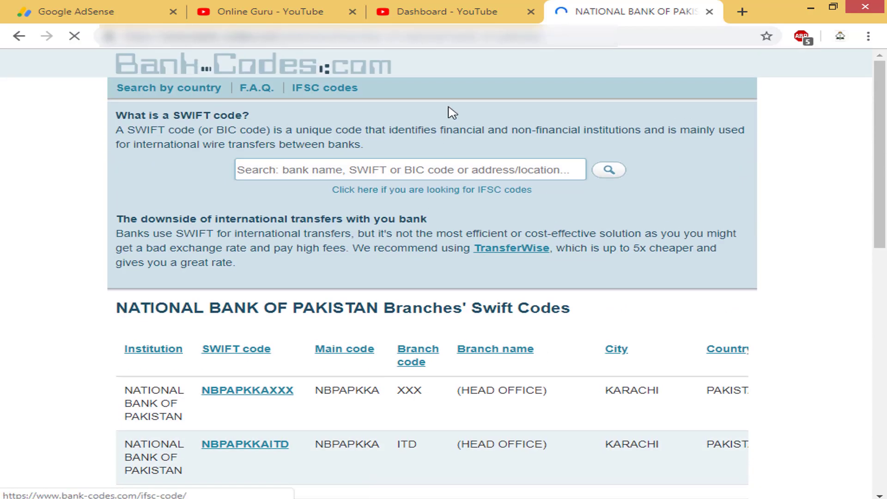
Return to the AdSense wire transfer form and go to its empty SWIFT BIC field.
{"action": "left_click", "coordinate": [115, 7]}
{"action": "left_click", "coordinate": [227, 329]}
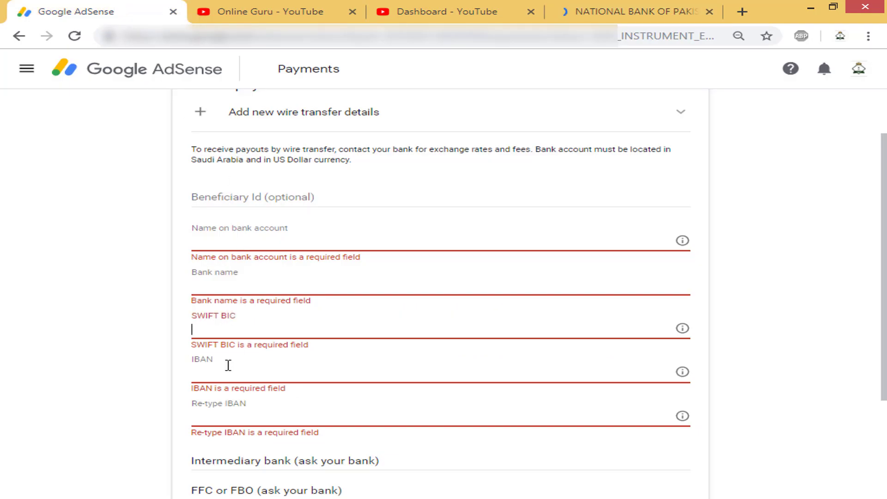
{"action": "left_click", "coordinate": [96, 334]}
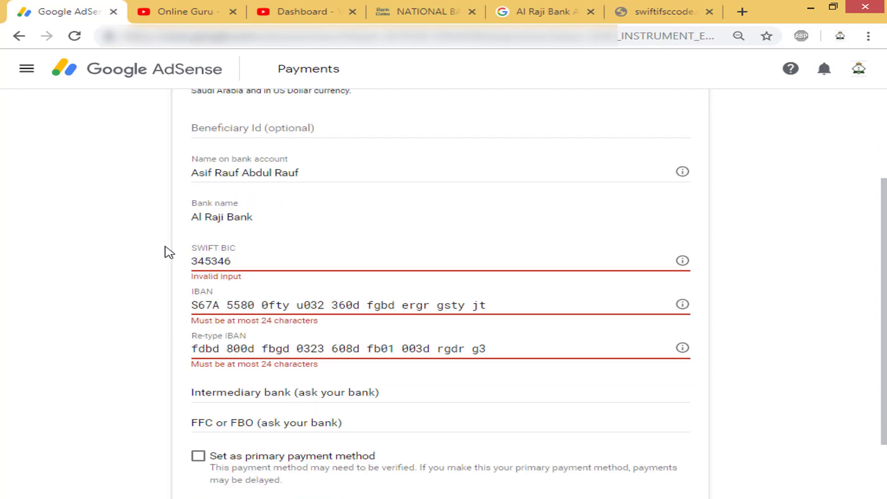
Review the account holder's name and the bank name entered in the wire transfer form.
{"action": "scroll", "coordinate": [135, 253], "scroll_direction": "up", "scroll_amount": 2}
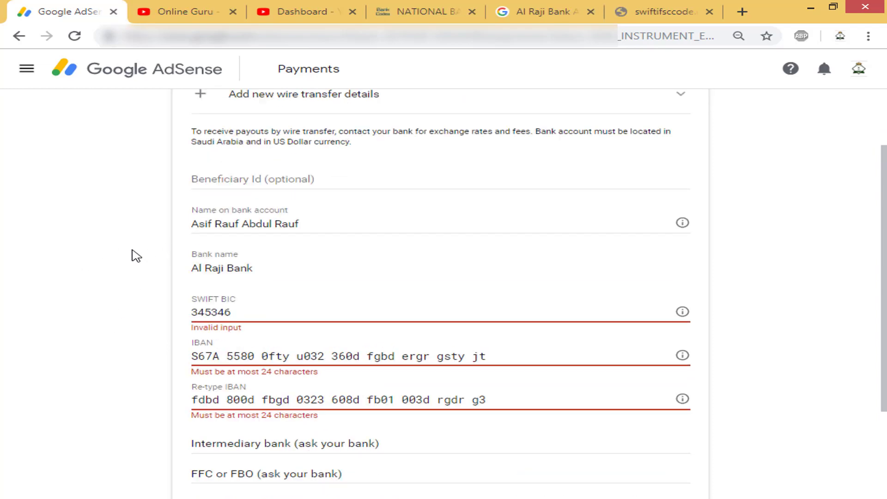
{"action": "left_click_drag", "start_coordinate": [327, 245], "coordinate": [192, 258]}
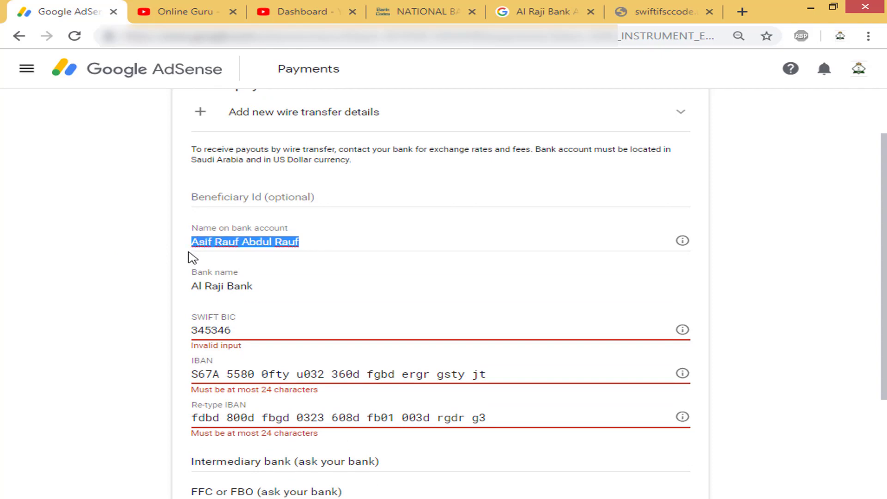
{"action": "left_click", "coordinate": [138, 252]}
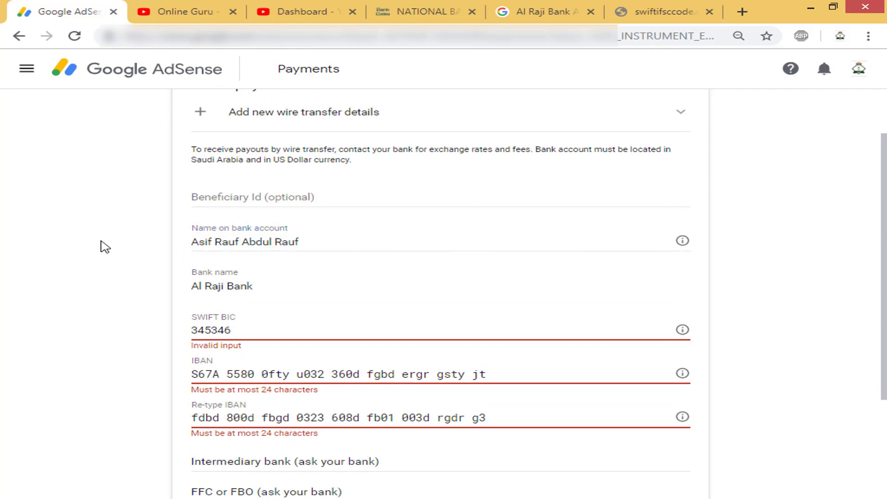
{"action": "double_click", "coordinate": [225, 239]}
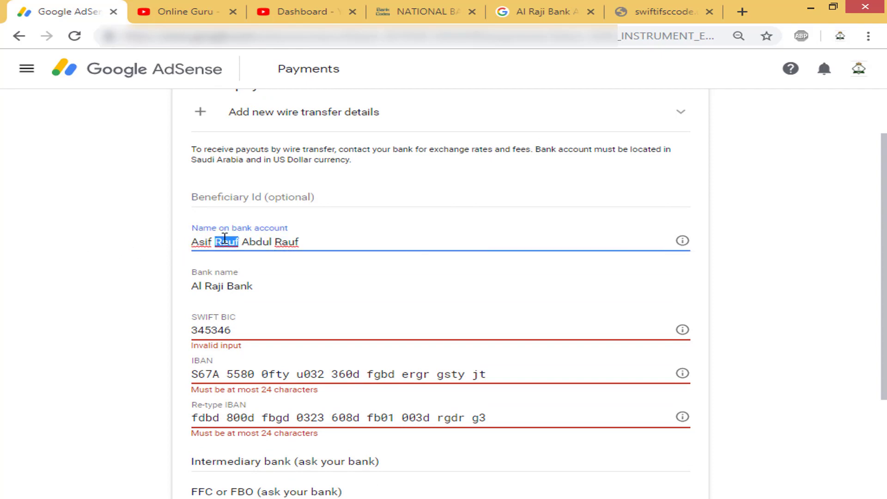
{"action": "left_click", "coordinate": [360, 244]}
{"action": "left_click_drag", "start_coordinate": [283, 293], "coordinate": [180, 290]}
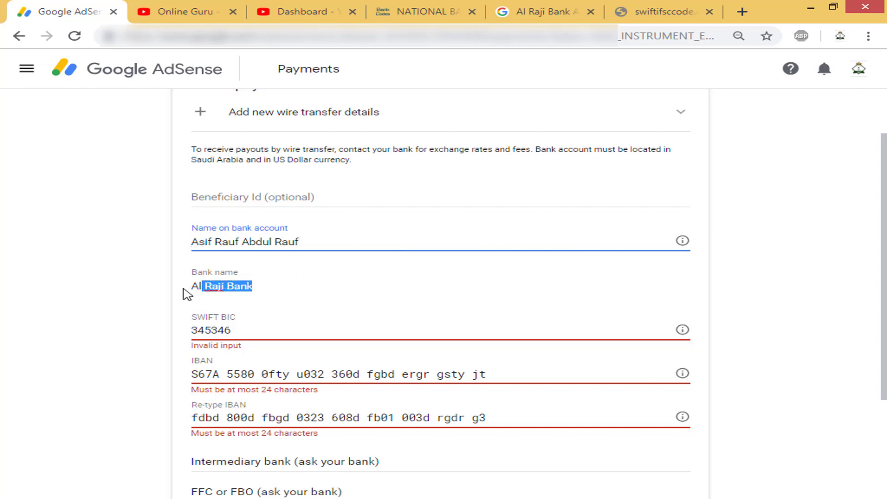
{"action": "scroll", "coordinate": [257, 295], "scroll_direction": "up", "scroll_amount": 1}
{"action": "scroll", "coordinate": [231, 277], "scroll_direction": "down", "scroll_amount": 3}
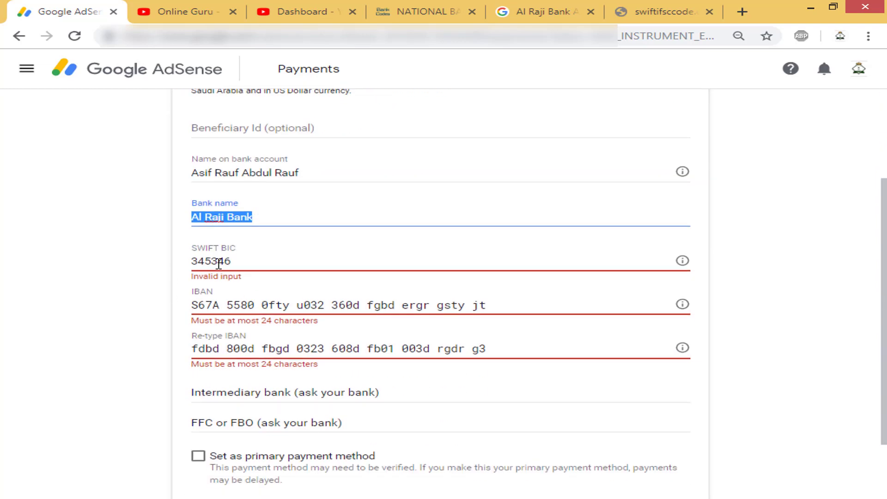
Check the sample entries in the form's SWIFT BIC and Re-type IBAN fields.
{"action": "double_click", "coordinate": [217, 262]}
{"action": "left_click", "coordinate": [83, 284]}
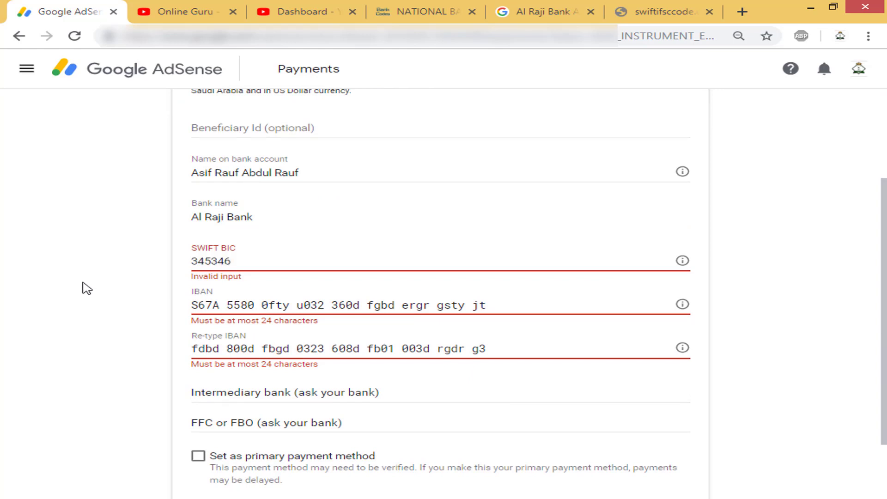
{"action": "double_click", "coordinate": [344, 350]}
{"action": "left_click", "coordinate": [344, 350]}
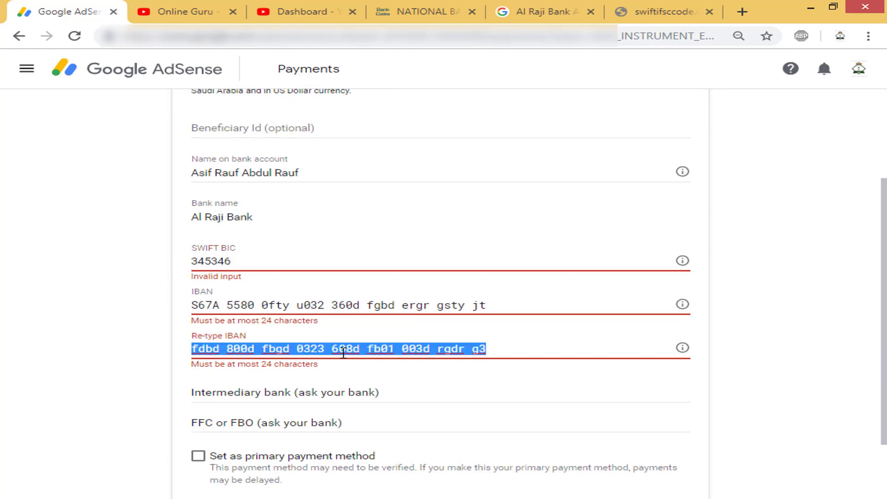
{"action": "left_click", "coordinate": [287, 348]}
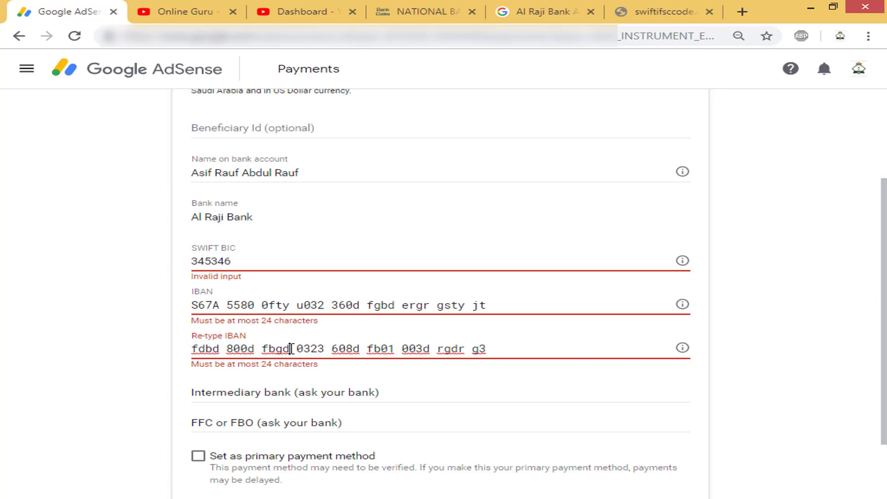